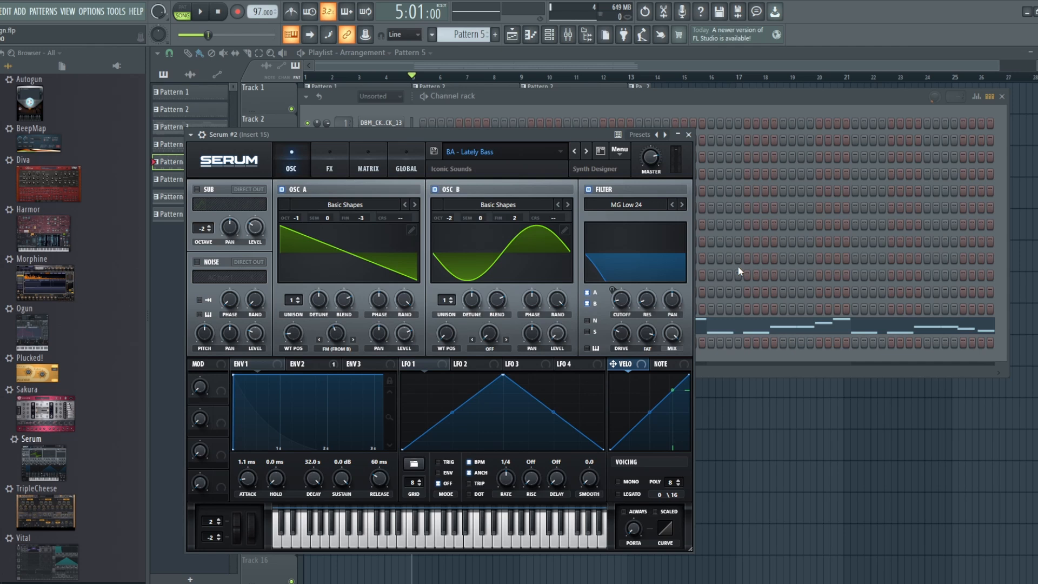
- Switch to PAT mode and play the bass pattern once to audition it
left_click(182, 12)
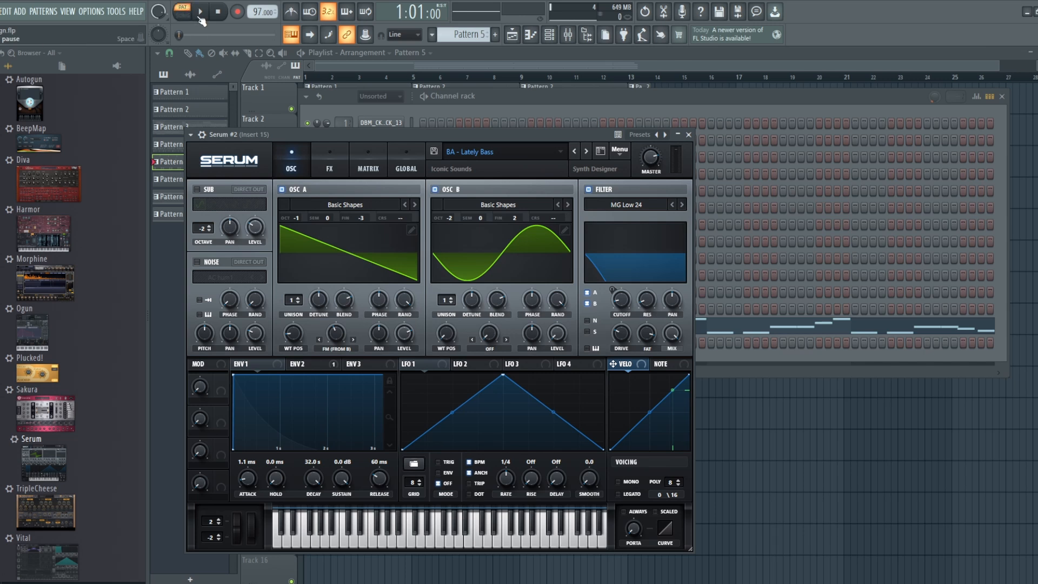
left_click(200, 13)
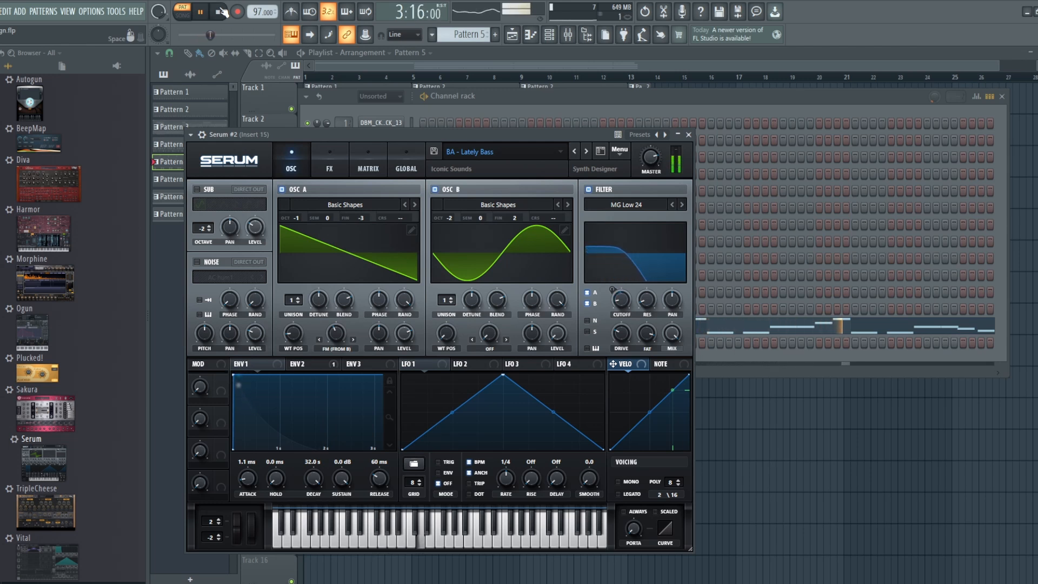
left_click(222, 11)
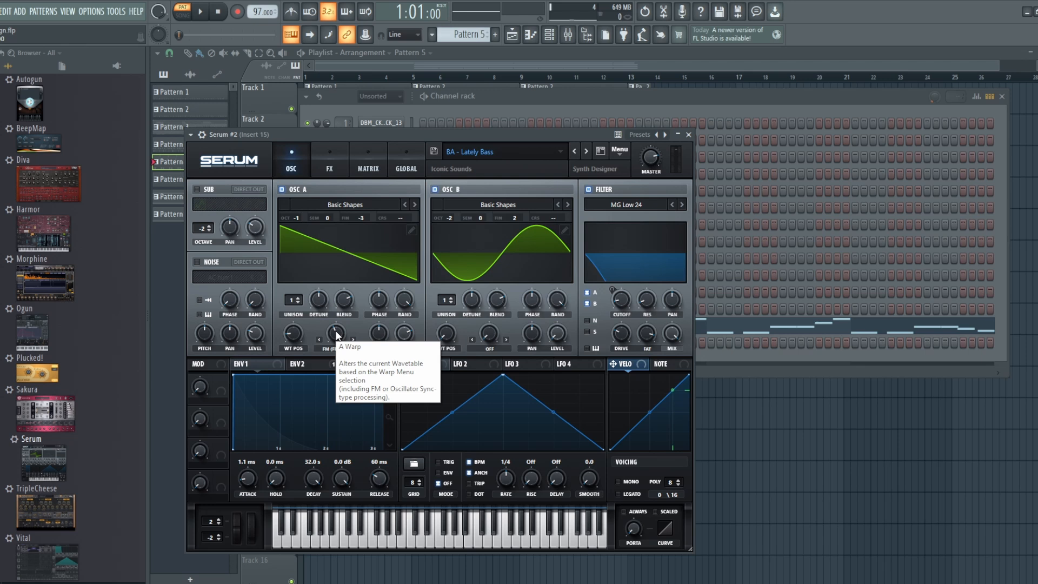
- Raise Serum's OSC A FM (from B) to 39% during playback, then view ENV 2
key("space")
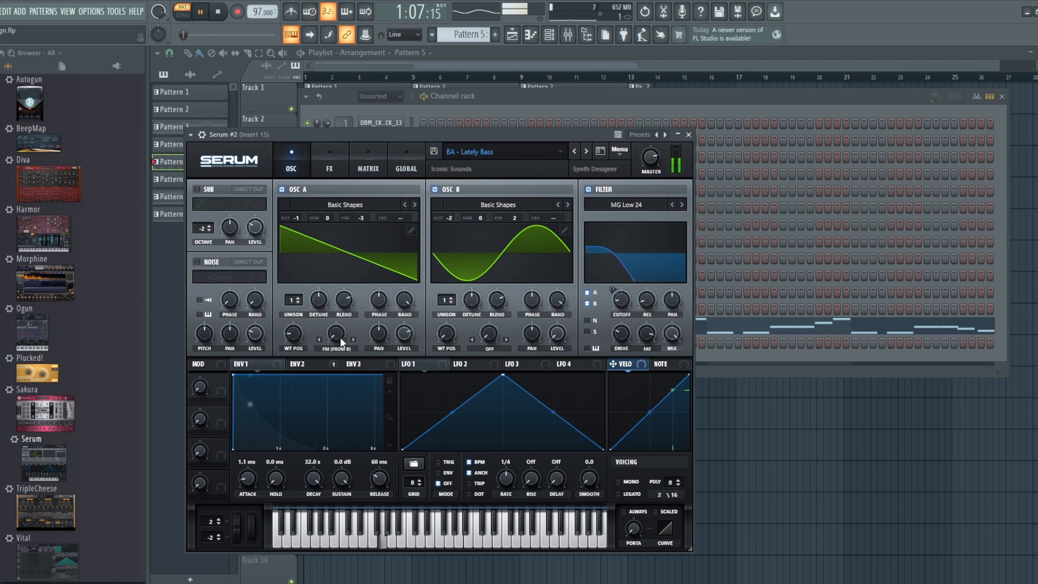
left_click_drag(340, 330, 332, 273)
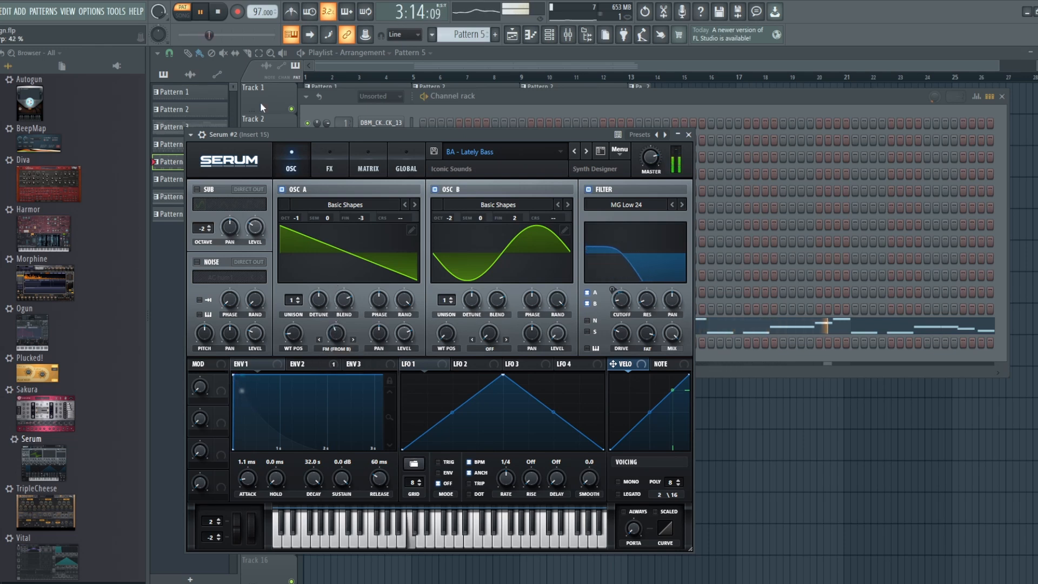
key("space")
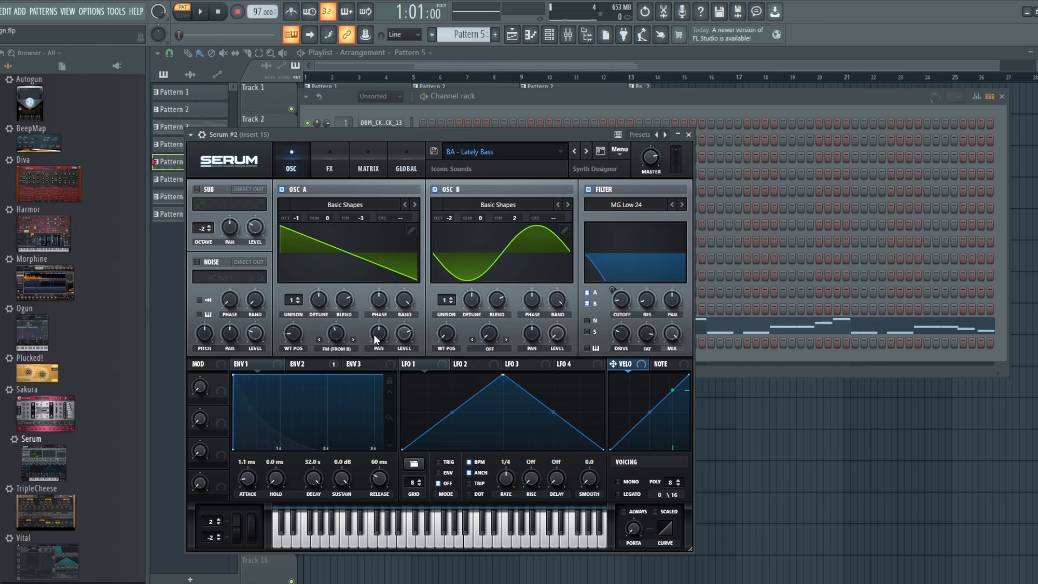
left_click(304, 364)
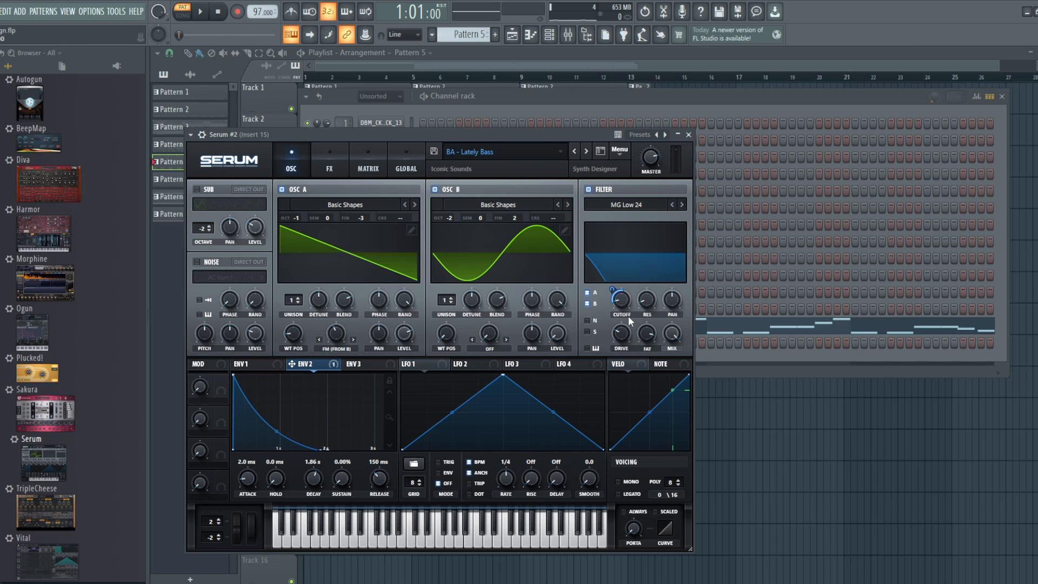
- Play the bass and A/B Serum's FX-rack Compressor off and on, leaving it enabled
left_click(329, 165)
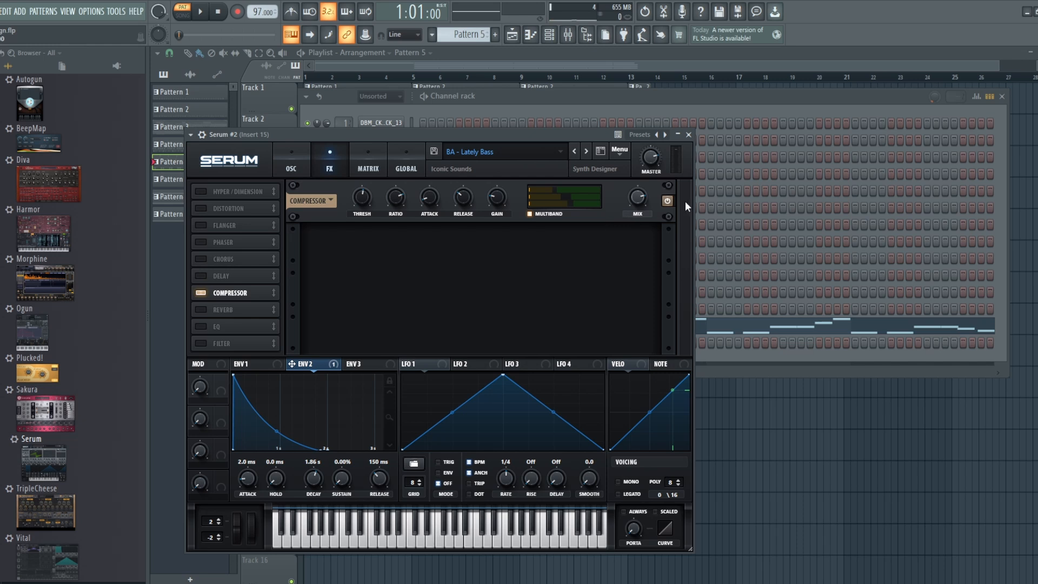
left_click(204, 12)
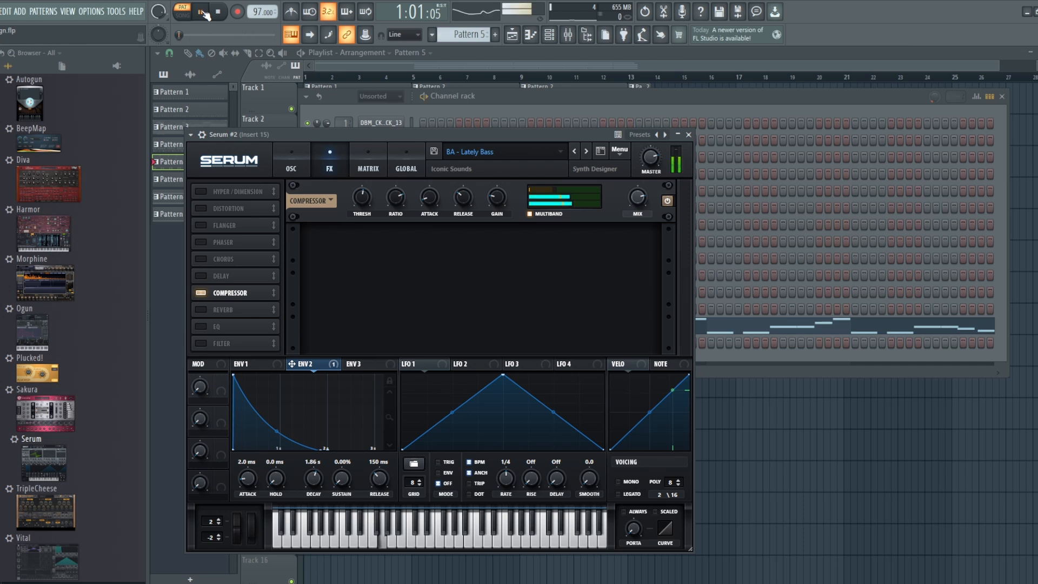
left_click(664, 201)
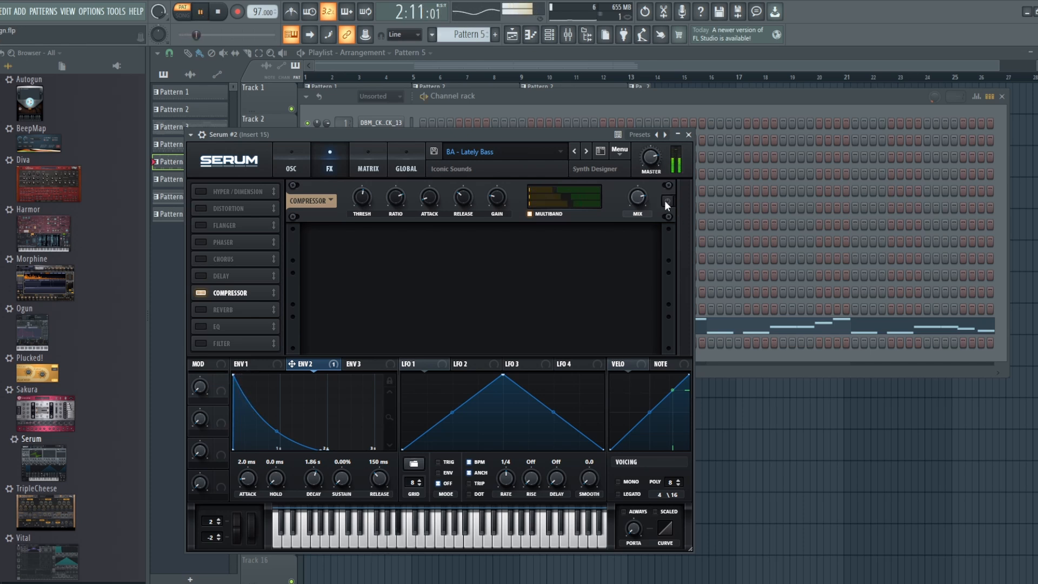
left_click(666, 202)
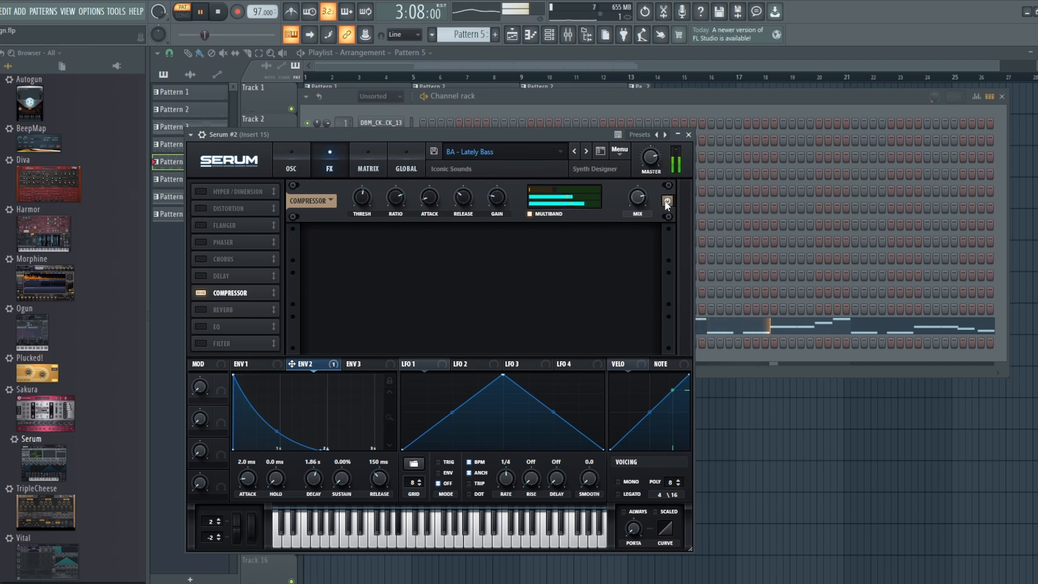
left_click(218, 12)
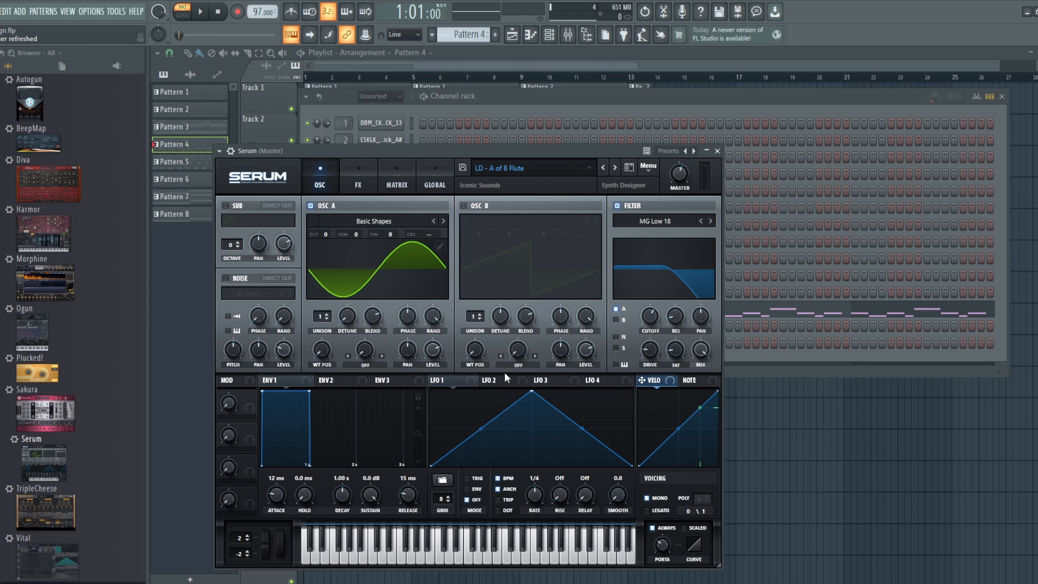
- Audition the flute lead pattern, check its reverb, then return to Serum's oscillator view
left_click(200, 11)
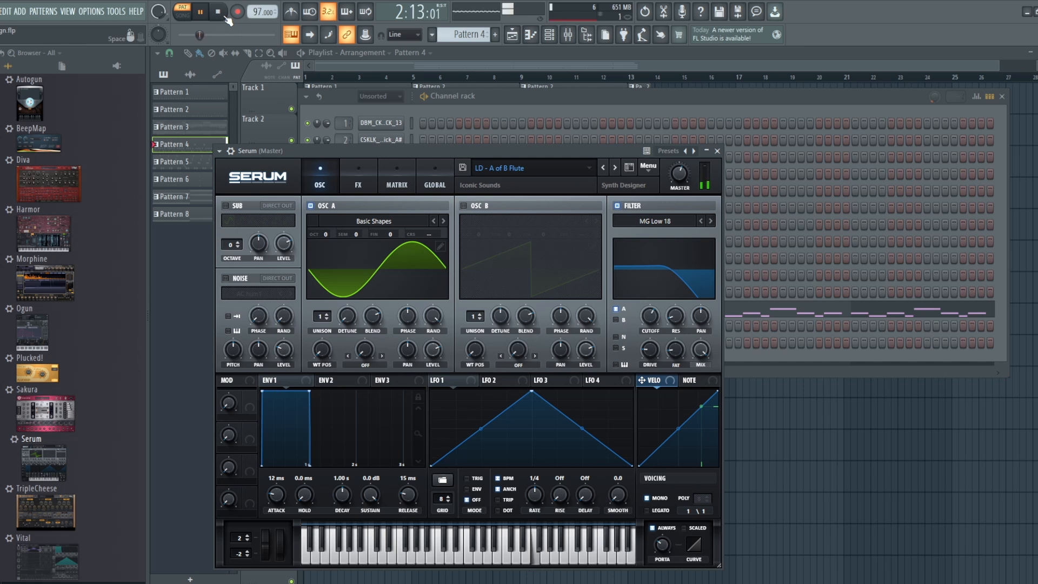
left_click(227, 19)
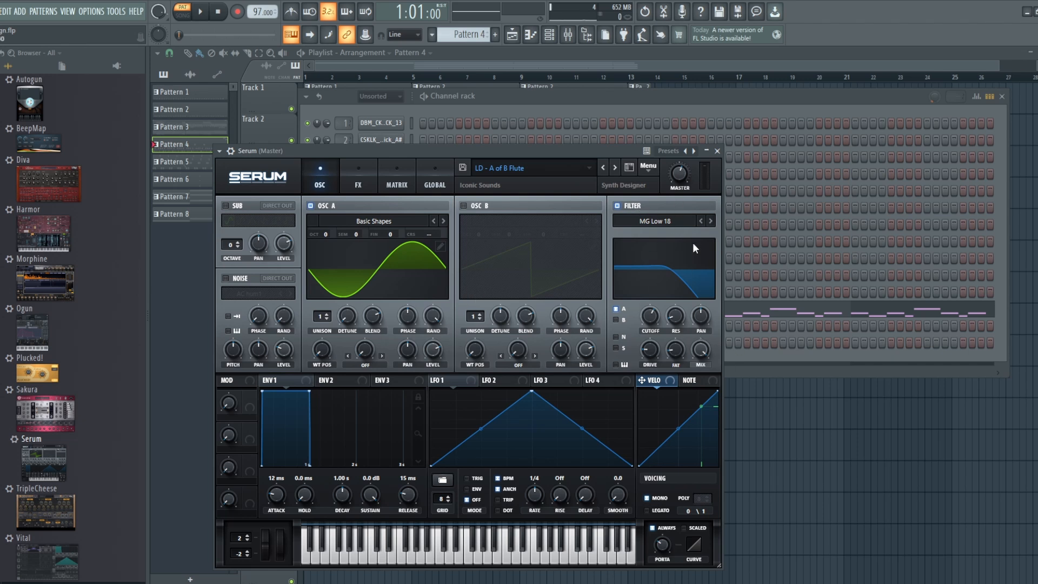
left_click(359, 173)
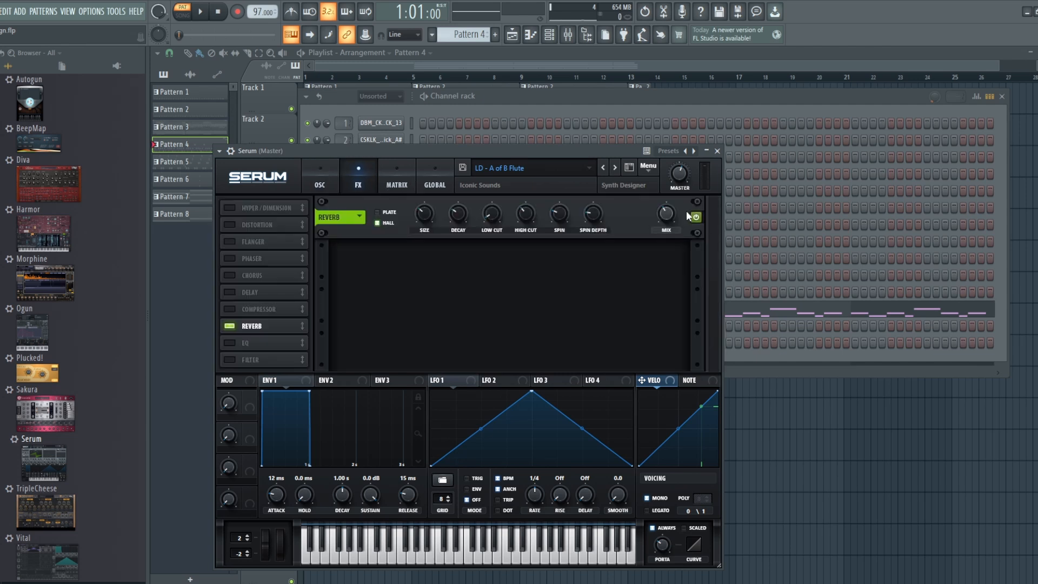
left_click(333, 186)
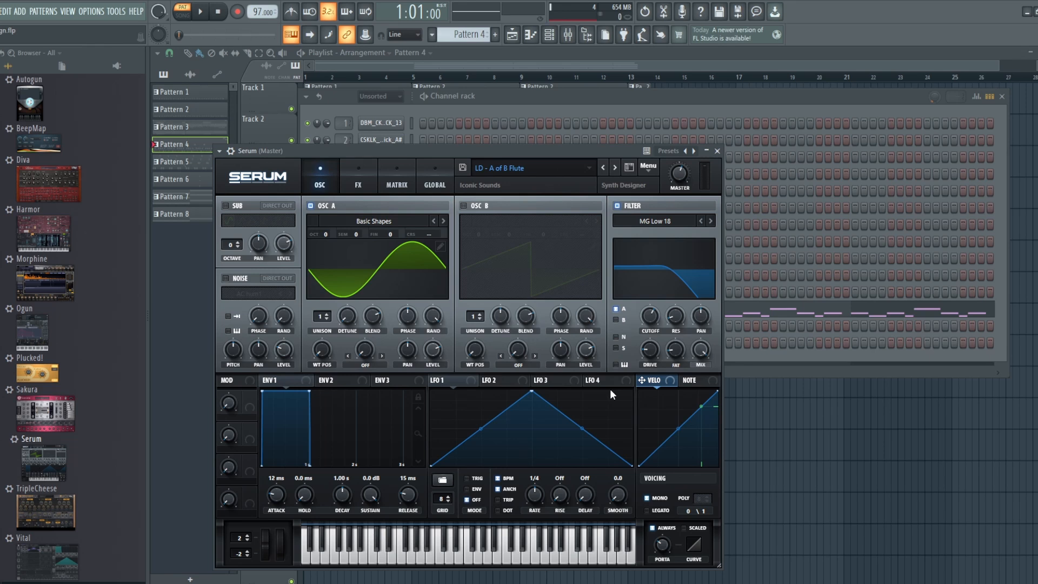
- Bring the Playlist forward and play the whole song in SONG mode from bar 5
left_click(571, 68)
left_click(182, 15)
left_click(200, 11)
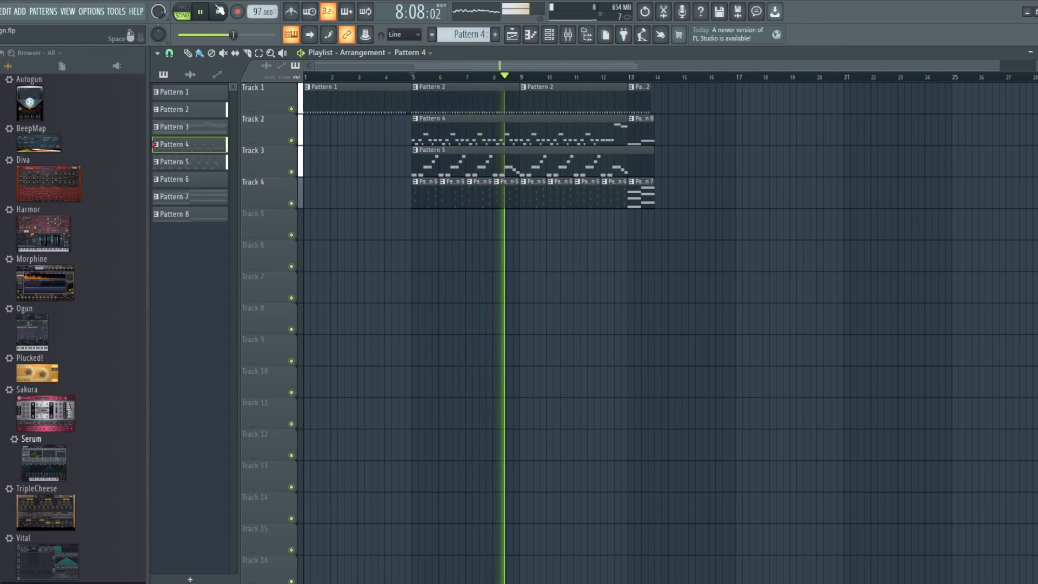
- Stop the song and show the Channel rack, selecting the FL Keys channel
left_click(218, 11)
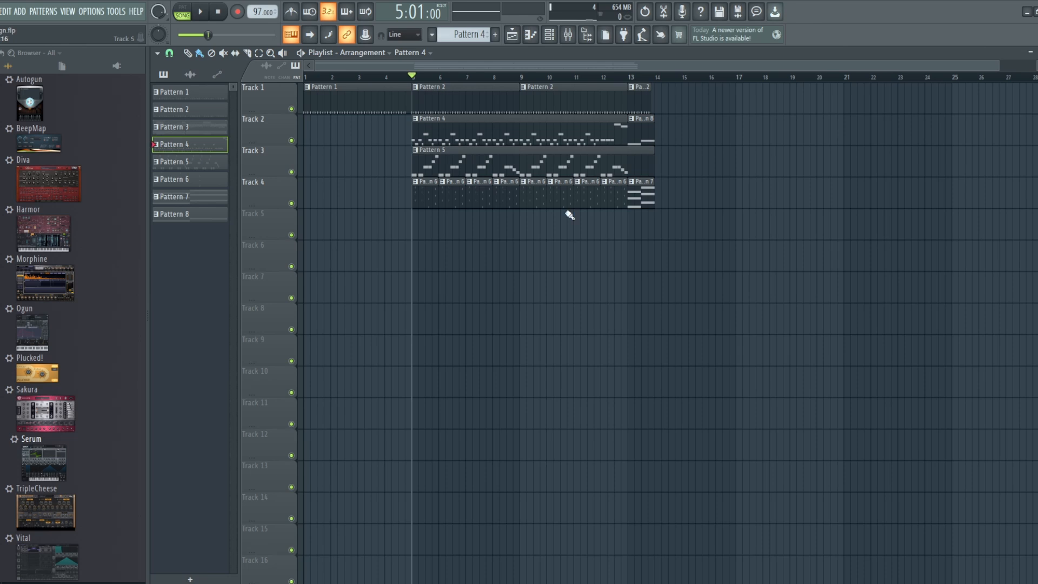
left_click(549, 34)
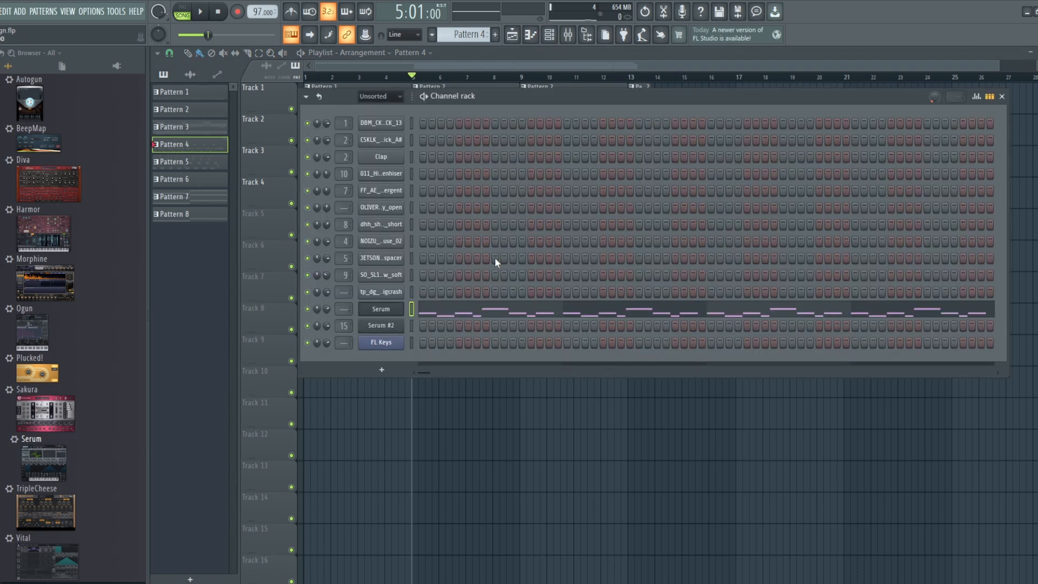
left_click(399, 344)
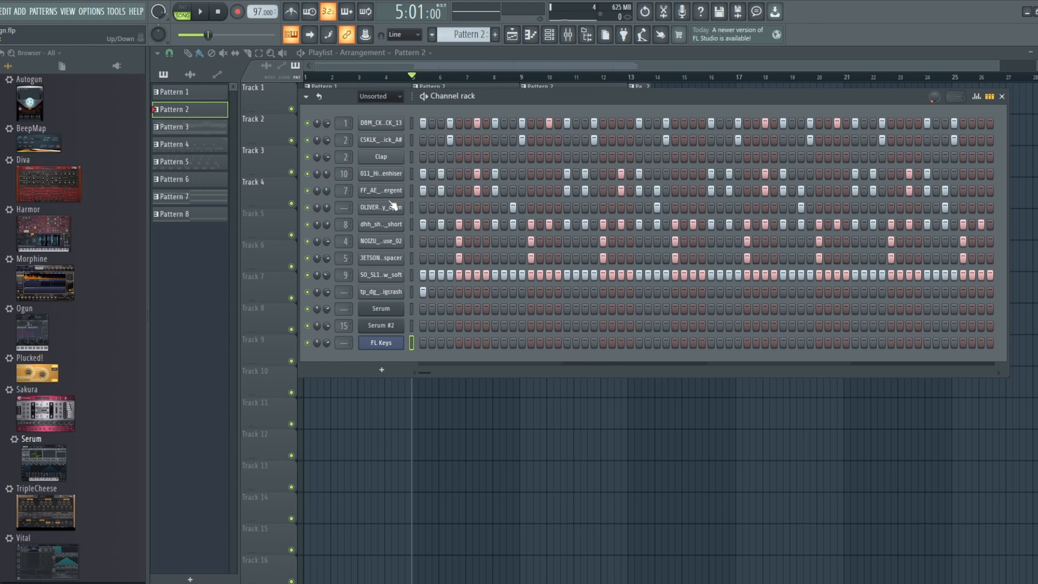
- Play the Pattern 2 drum sequence once in PAT mode, then stop
left_click(186, 12)
left_click(202, 15)
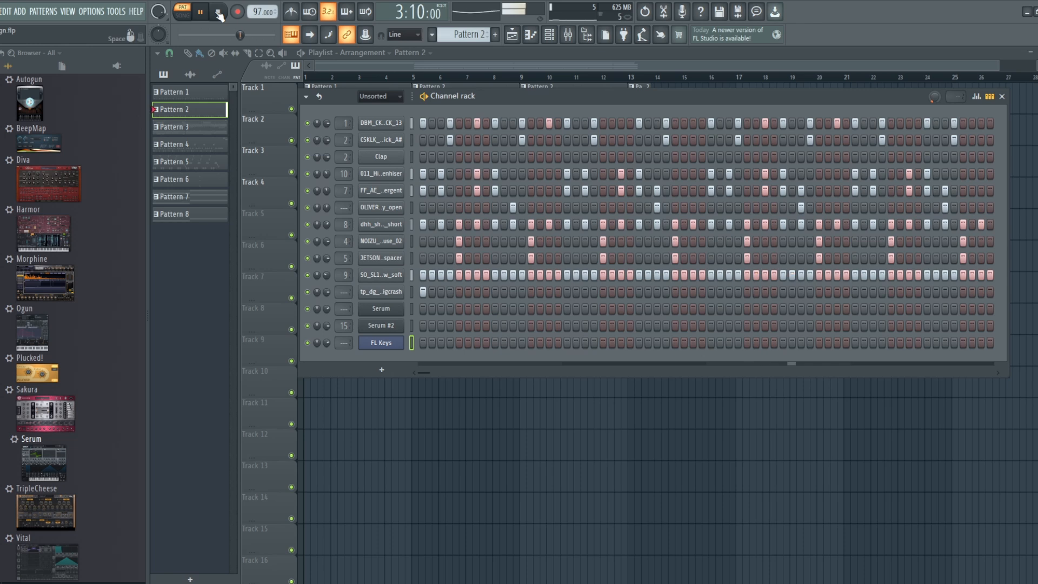
left_click(218, 11)
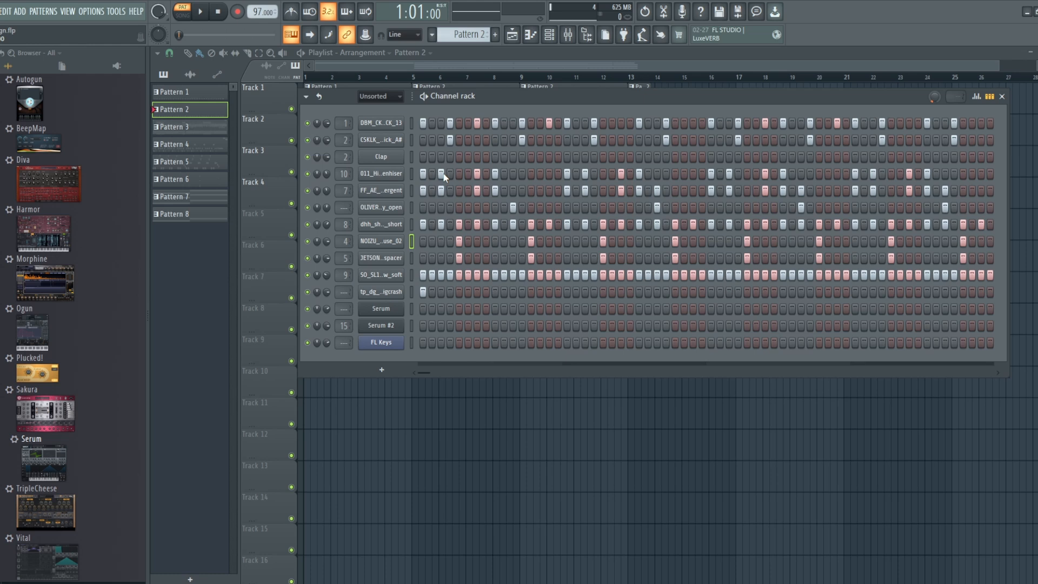
- Inspect the 011_Hi_Hat and FF_AE_hat sampler settings, closing each window
left_click(379, 176)
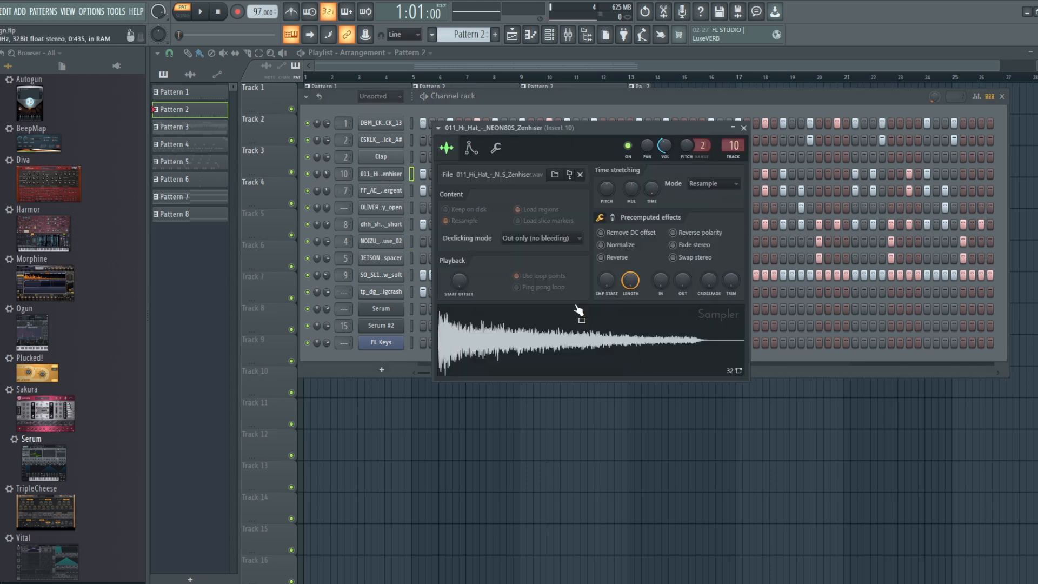
left_click(743, 128)
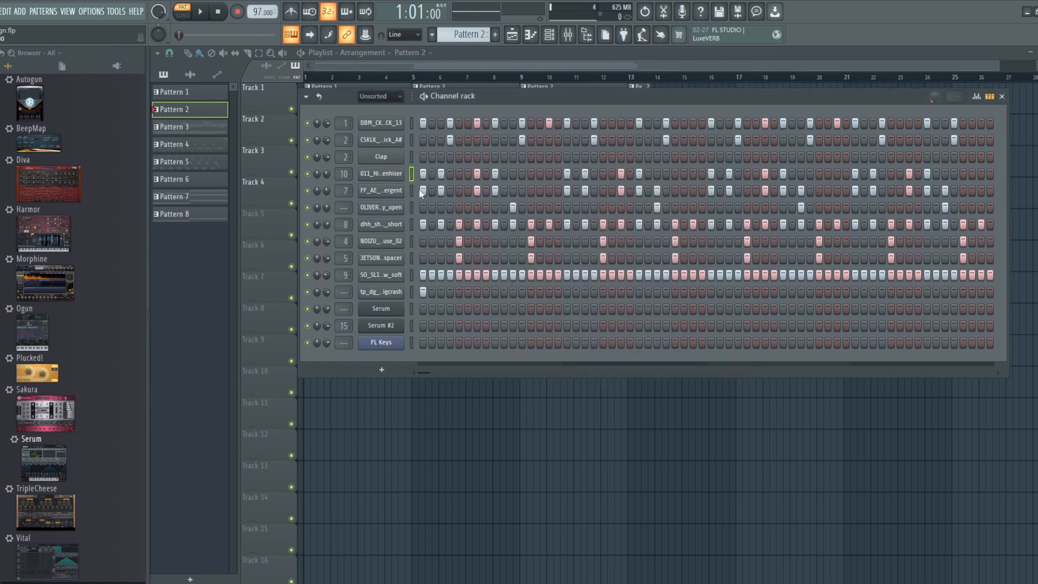
left_click(381, 191)
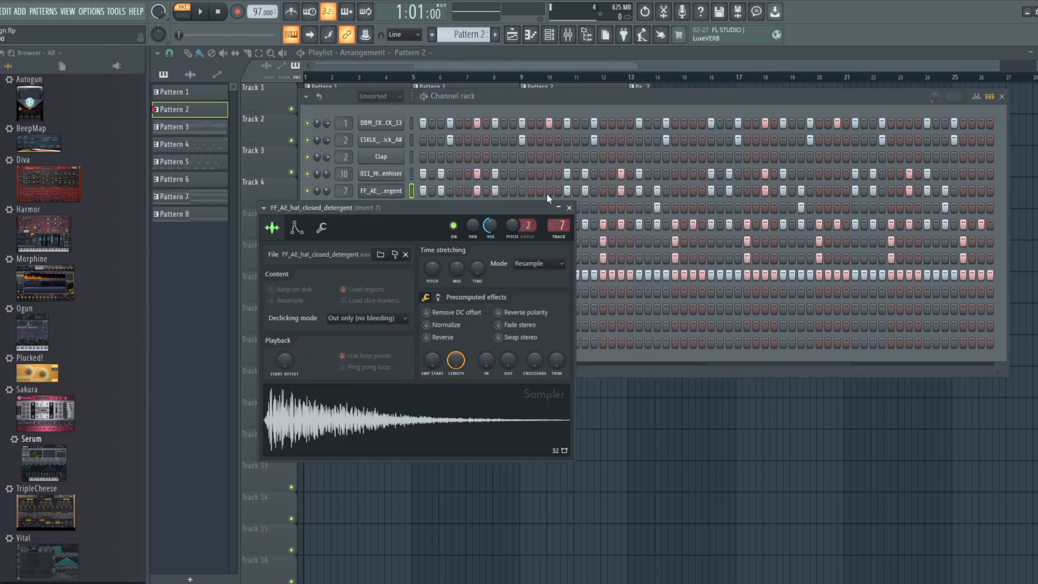
left_click(568, 207)
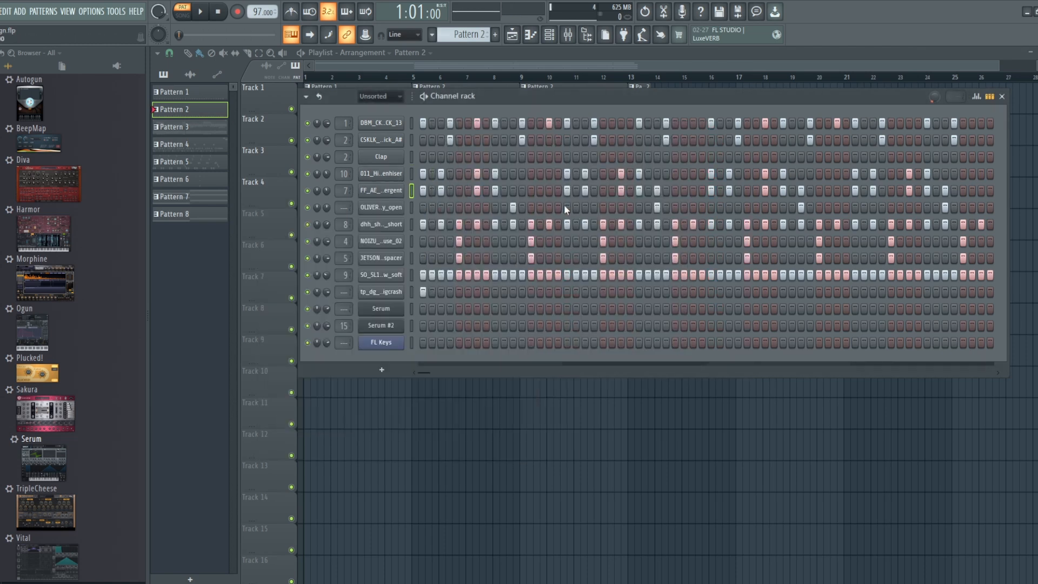
- Play the drum pattern once, then hide the Channel rack to reveal the Playlist
left_click(209, 11)
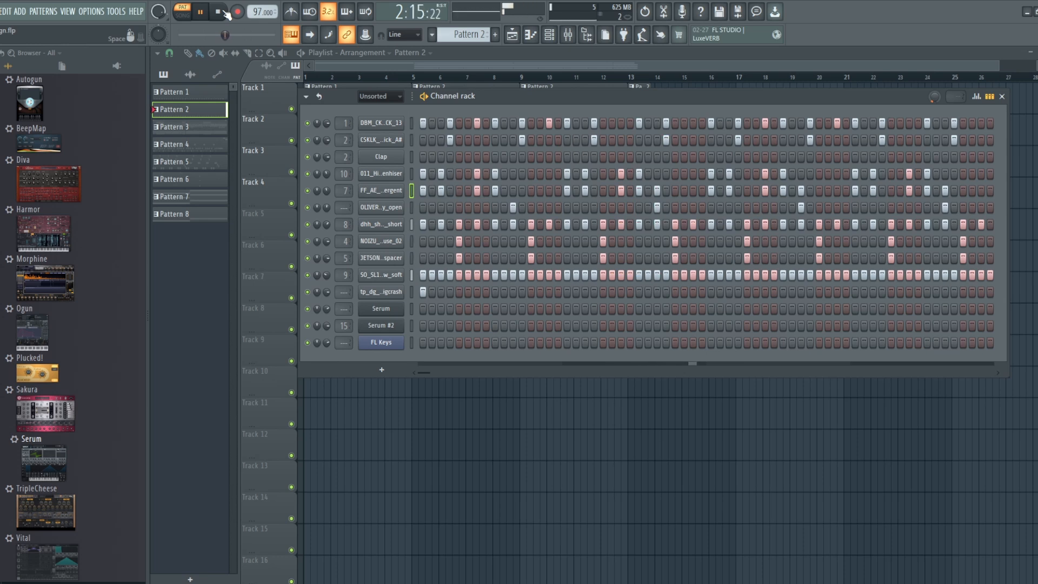
left_click(219, 11)
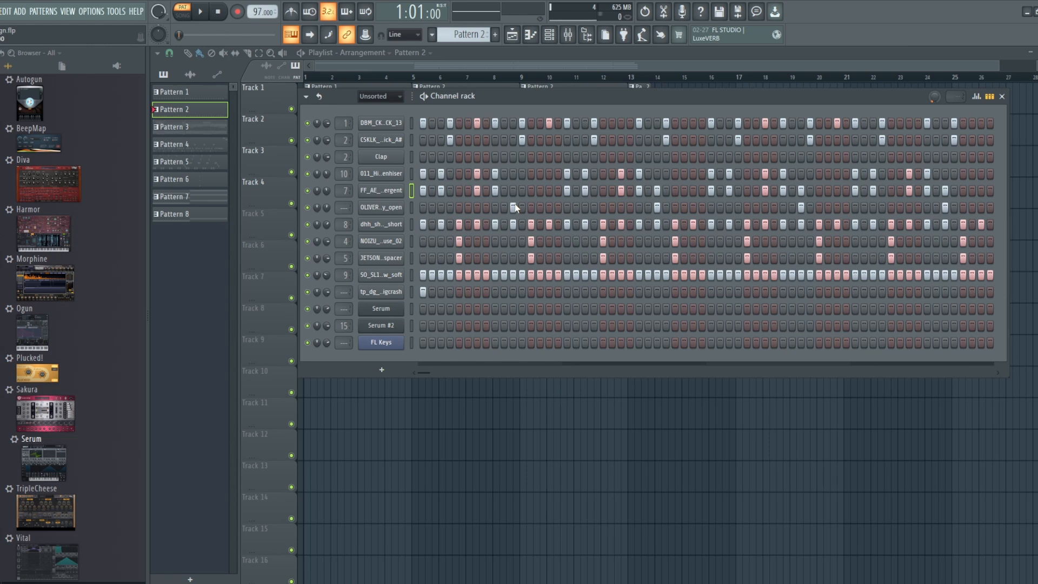
left_click(550, 36)
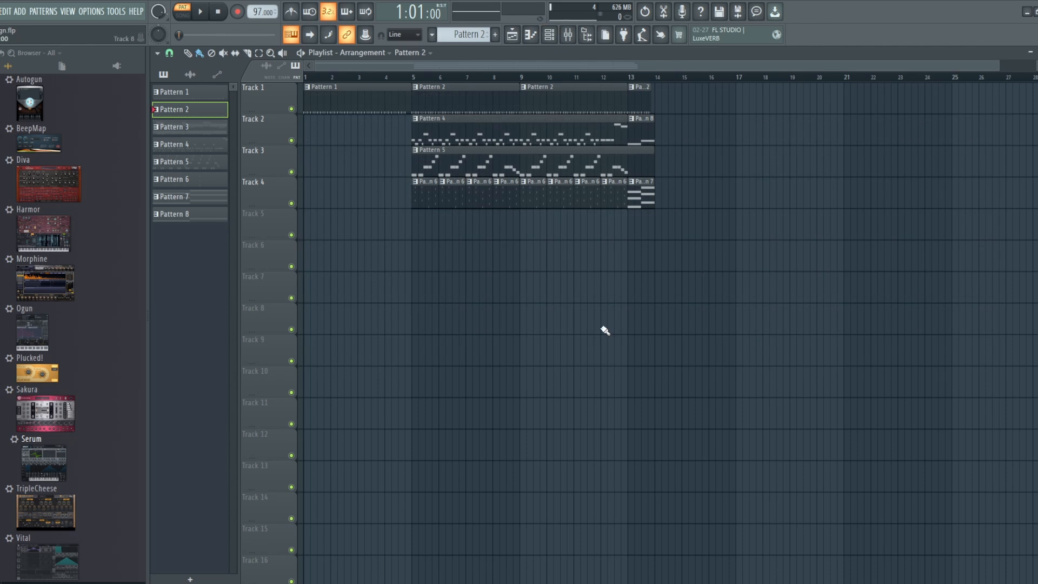